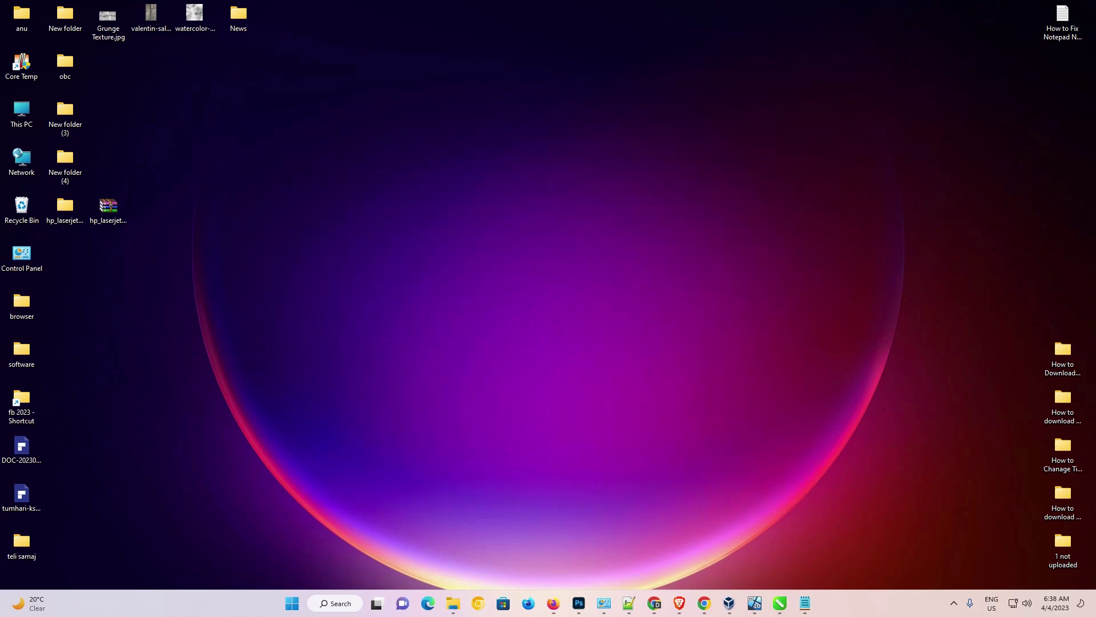
- Launch Notepad from the Start search and paste the Facebook hosts-blocking batch script
{"action": "left_click", "coordinate": [290, 610]}
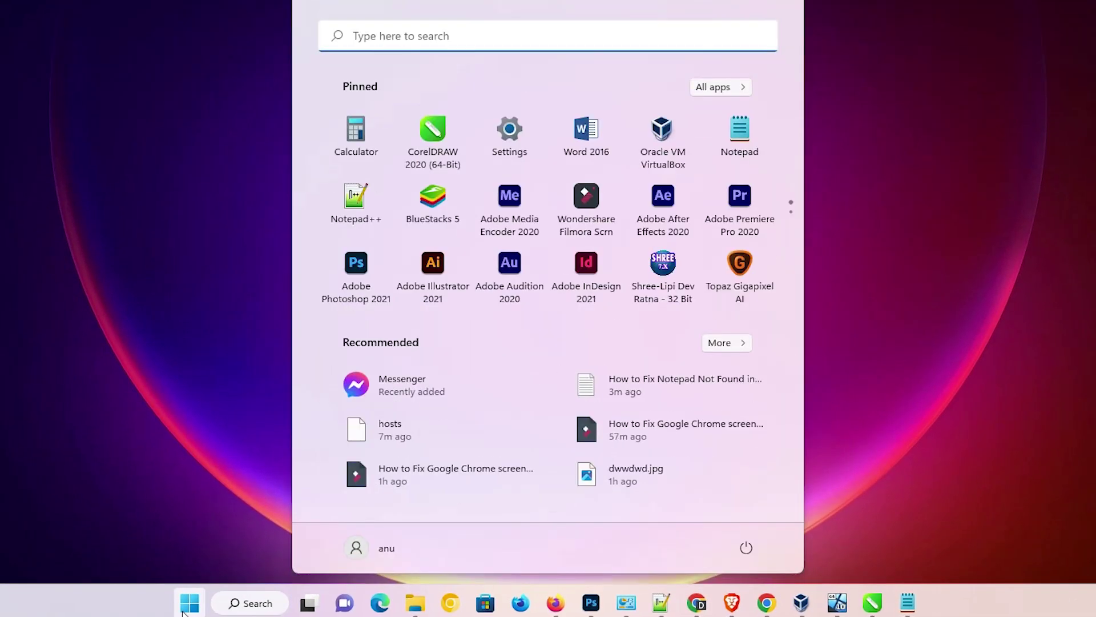
{"action": "type", "text": "no"}
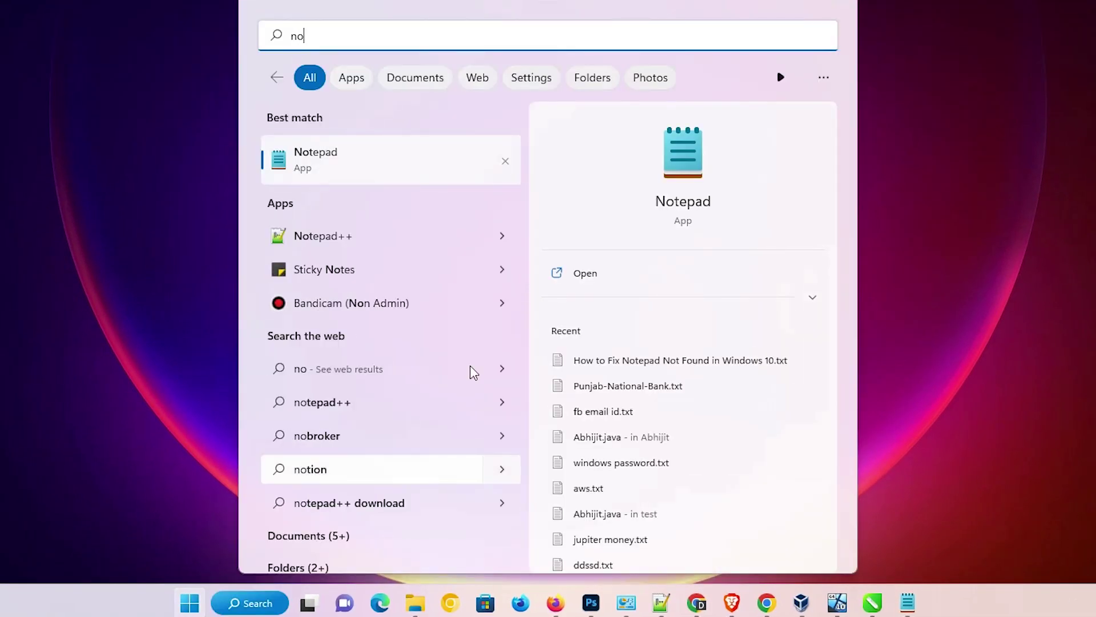
{"action": "left_click", "coordinate": [443, 171]}
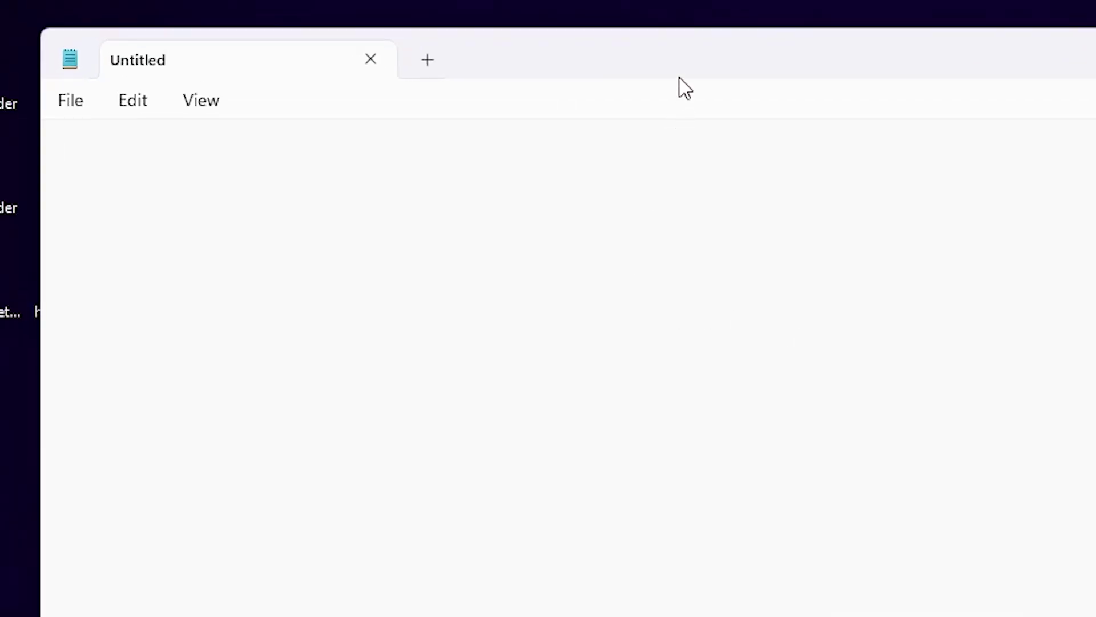
{"action": "type", "text": "@echo off cd \"C:\\Windows\\System32\\Drivers\\etc\"  echo 127.0.0.1 www.facebook.com >> \"Hosts\" echo 127.0.0.1 m.facebook.com >> \"Hosts\" echo 127.0.0.1 facebook.com >> \"Hosts\""}
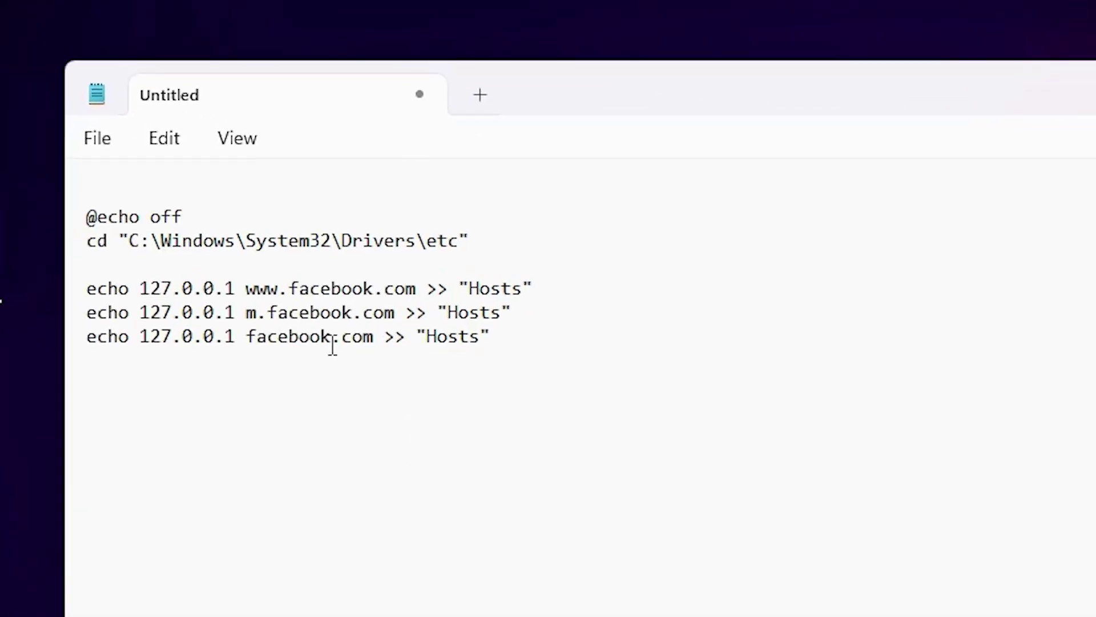
{"action": "left_click_drag", "start_coordinate": [222, 220], "coordinate": [84, 217]}
{"action": "left_click_drag", "start_coordinate": [71, 273], "coordinate": [573, 269]}
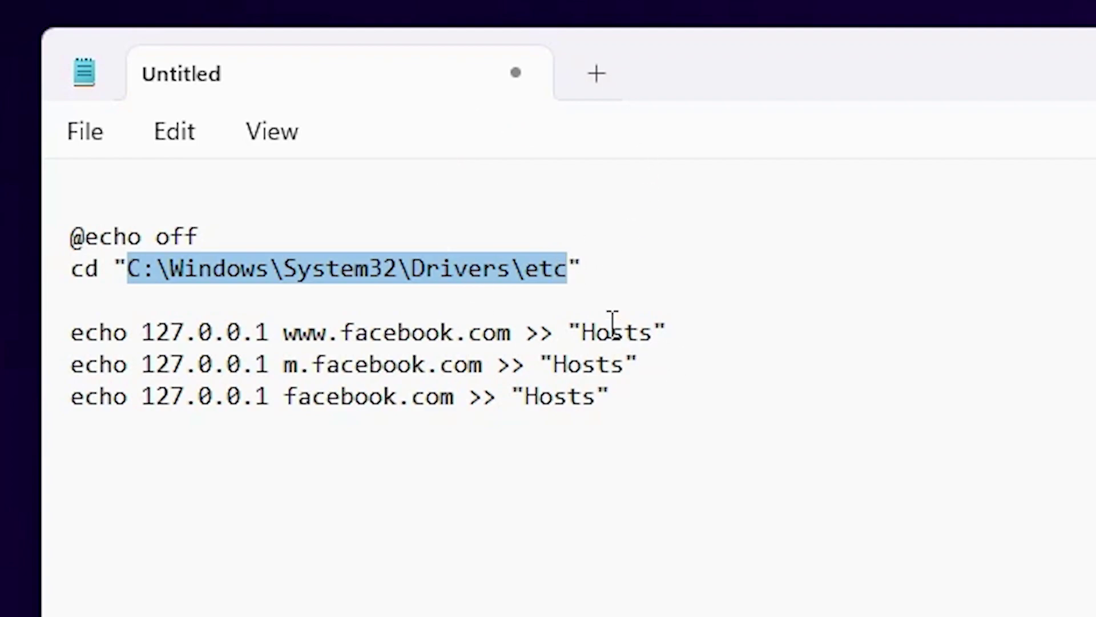
{"action": "left_click_drag", "start_coordinate": [583, 323], "coordinate": [653, 318]}
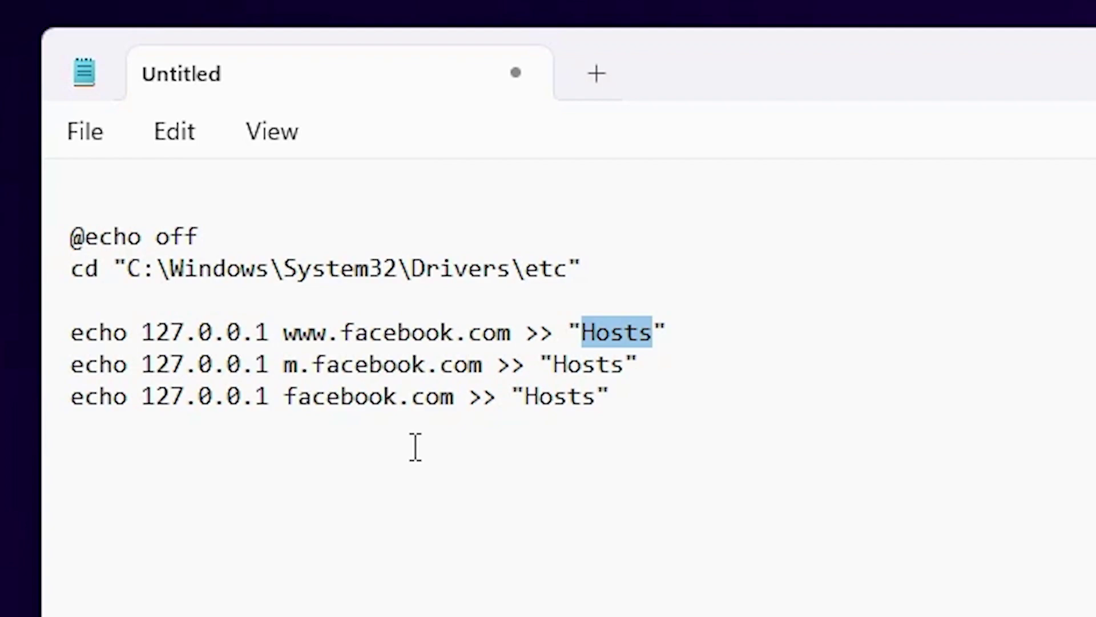
{"action": "left_click_drag", "start_coordinate": [142, 319], "coordinate": [272, 319]}
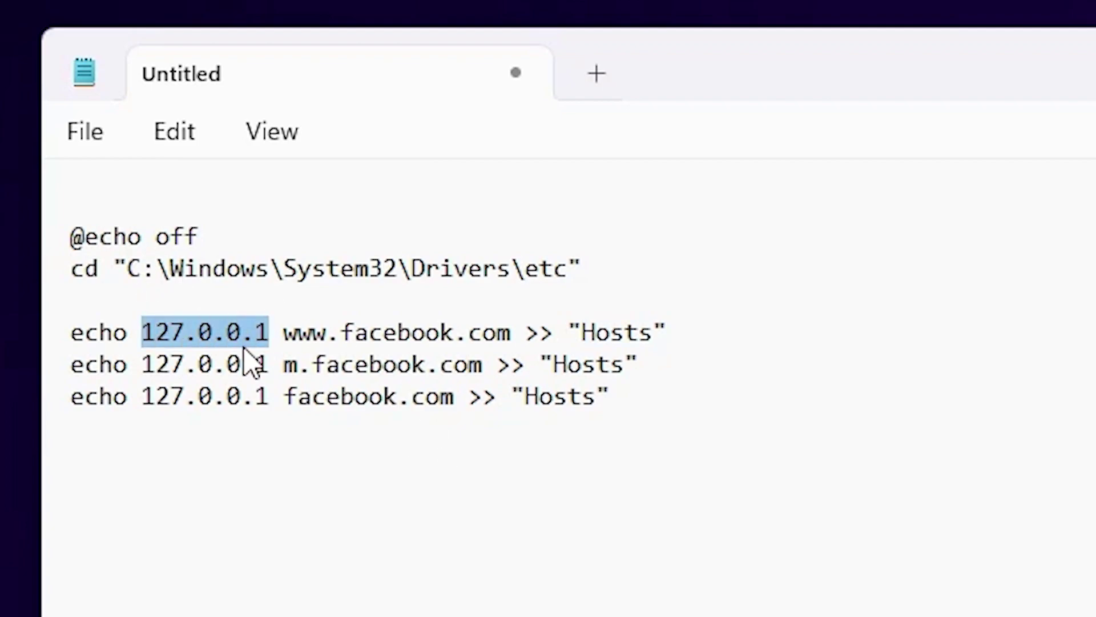
{"action": "left_click", "coordinate": [190, 342]}
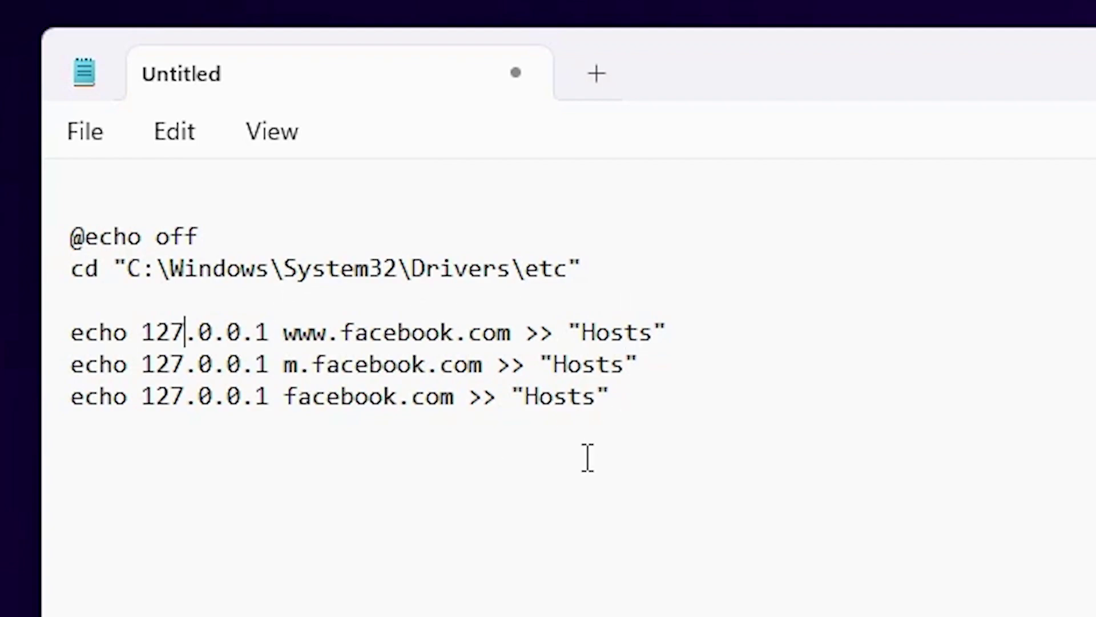
{"action": "left_click_drag", "start_coordinate": [283, 331], "coordinate": [512, 331]}
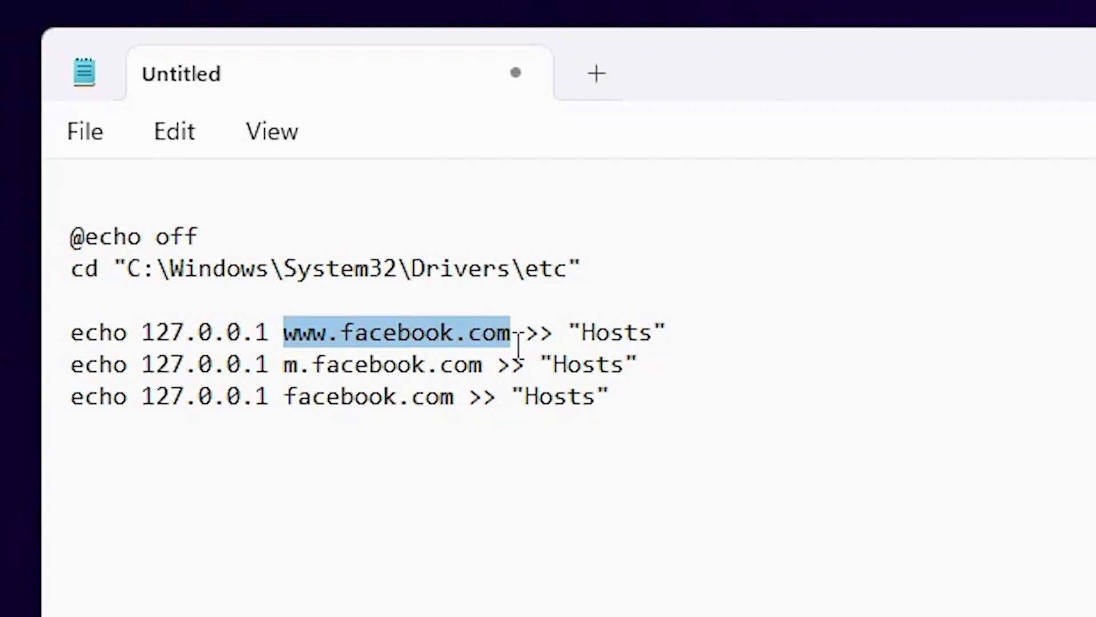
{"action": "left_click_drag", "start_coordinate": [285, 366], "coordinate": [497, 367]}
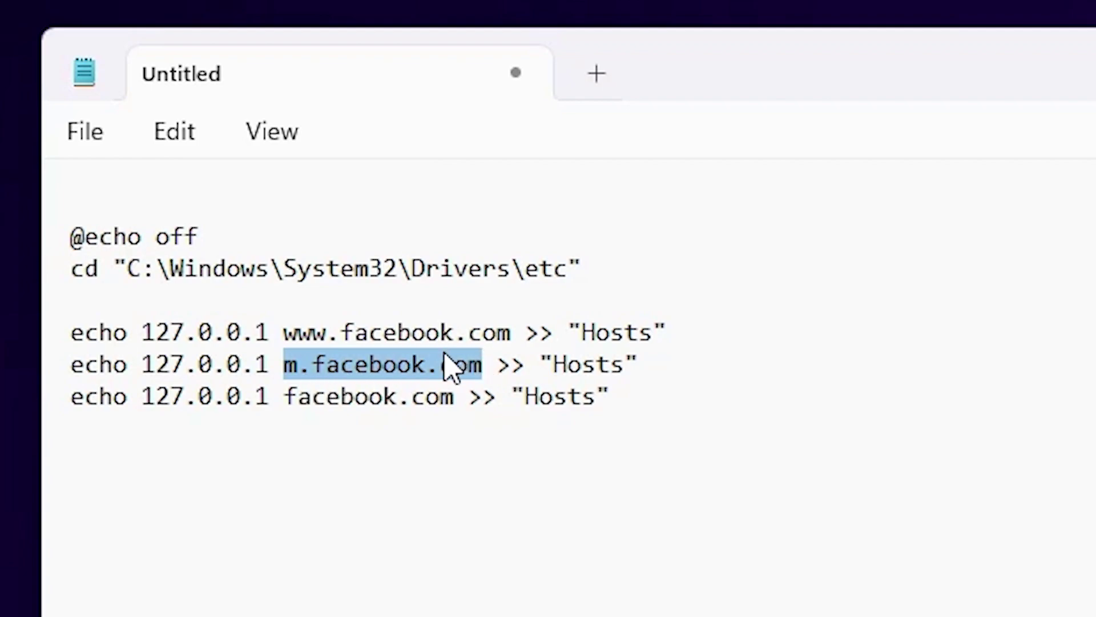
{"action": "left_click_drag", "start_coordinate": [292, 409], "coordinate": [453, 410]}
{"action": "left_click", "coordinate": [579, 394]}
- Paste a second copy of the script after the last echo line
{"action": "left_click_drag", "start_coordinate": [683, 402], "coordinate": [62, 346]}
{"action": "left_click", "coordinate": [586, 425]}
{"action": "left_click", "coordinate": [625, 408]}
{"action": "type", "text": "@echo off cd \"C:\\Windows\\System32\\Drivers\\etc\"  echo 127.0.0.1 www.facebook.com >> \"Hosts\" echo 127.0.0.1 m.facebook.com >> \"Hosts\" echo 127.0.0.1 facebook.com >> \"Hosts\""}
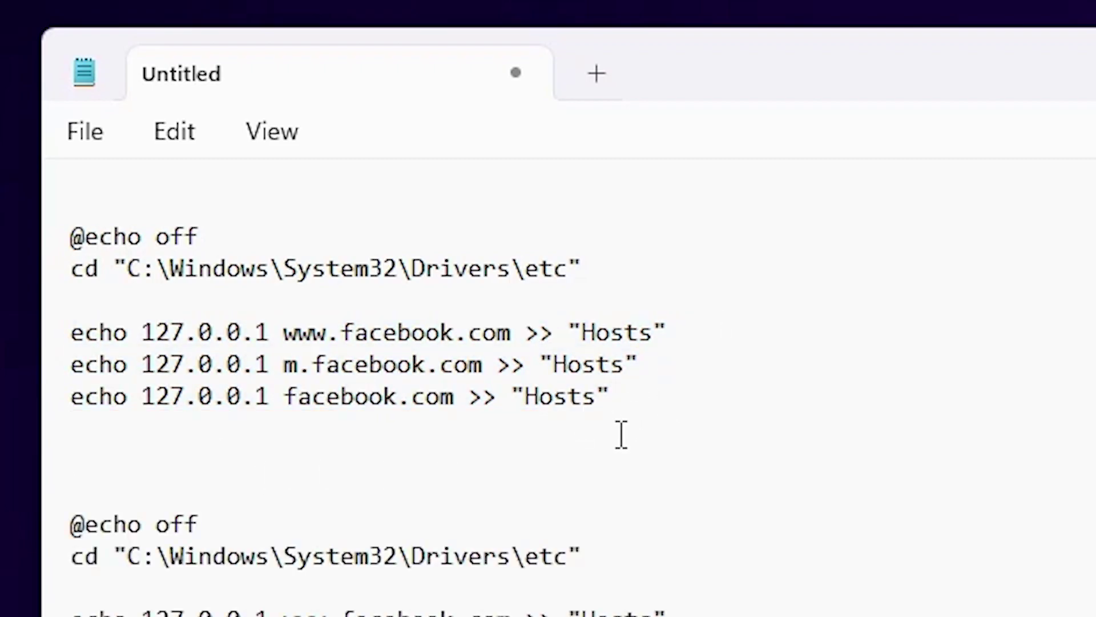
{"action": "left_click_drag", "start_coordinate": [649, 563], "coordinate": [0, 526]}
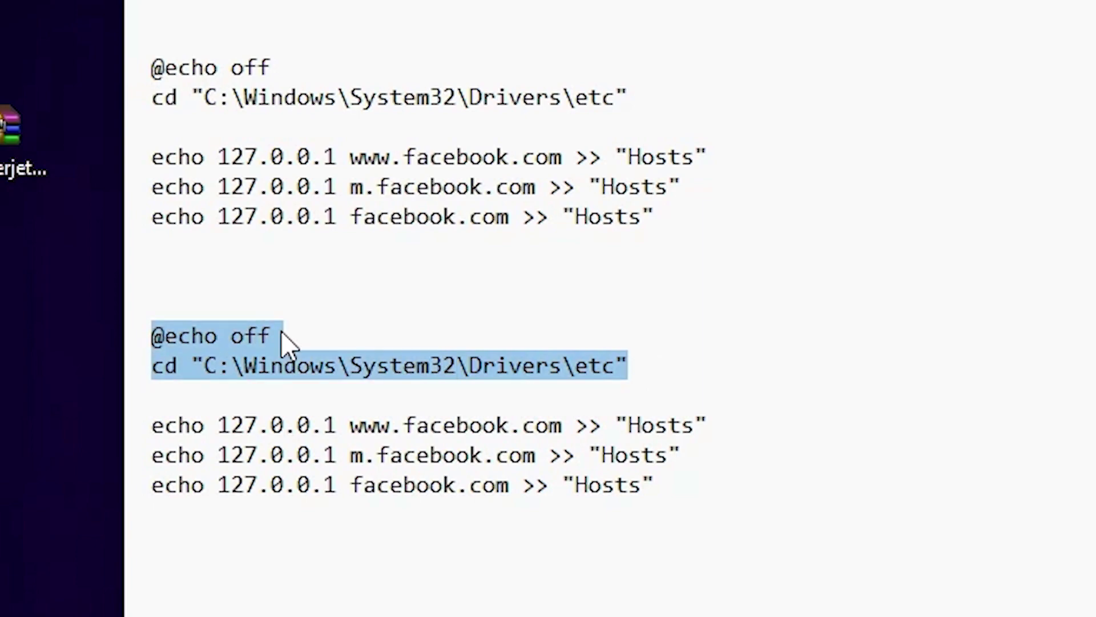
{"action": "key", "text": "BackSpace"}
{"action": "key", "text": "BackSpace"}
{"action": "key", "text": "BackSpace"}
{"action": "left_click_drag", "start_coordinate": [406, 330], "coordinate": [538, 273]}
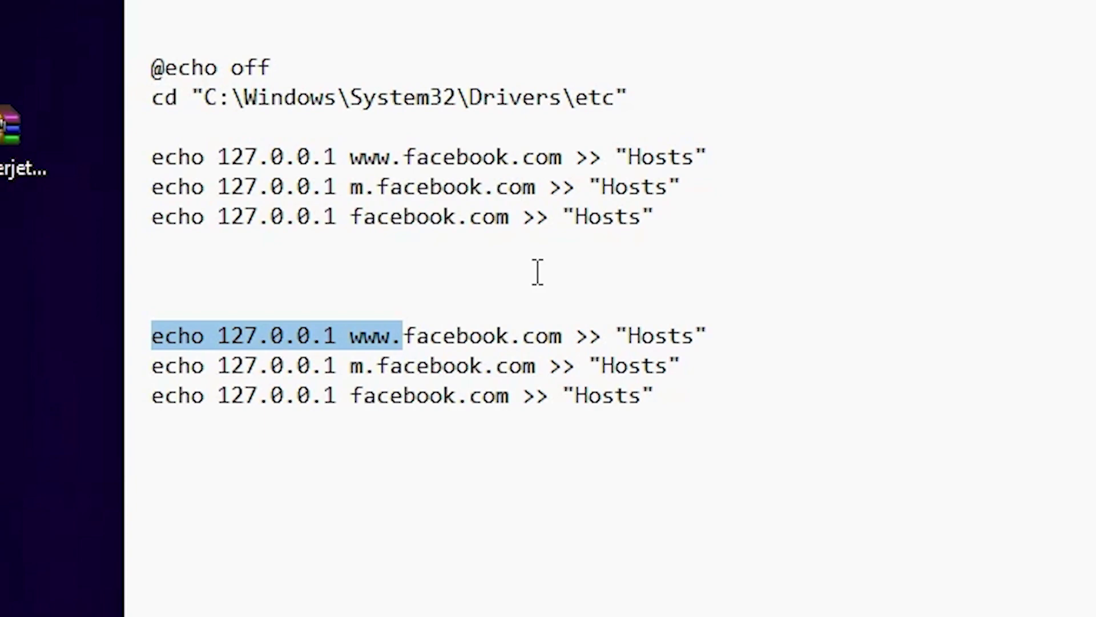
{"action": "type", "text": "example"}
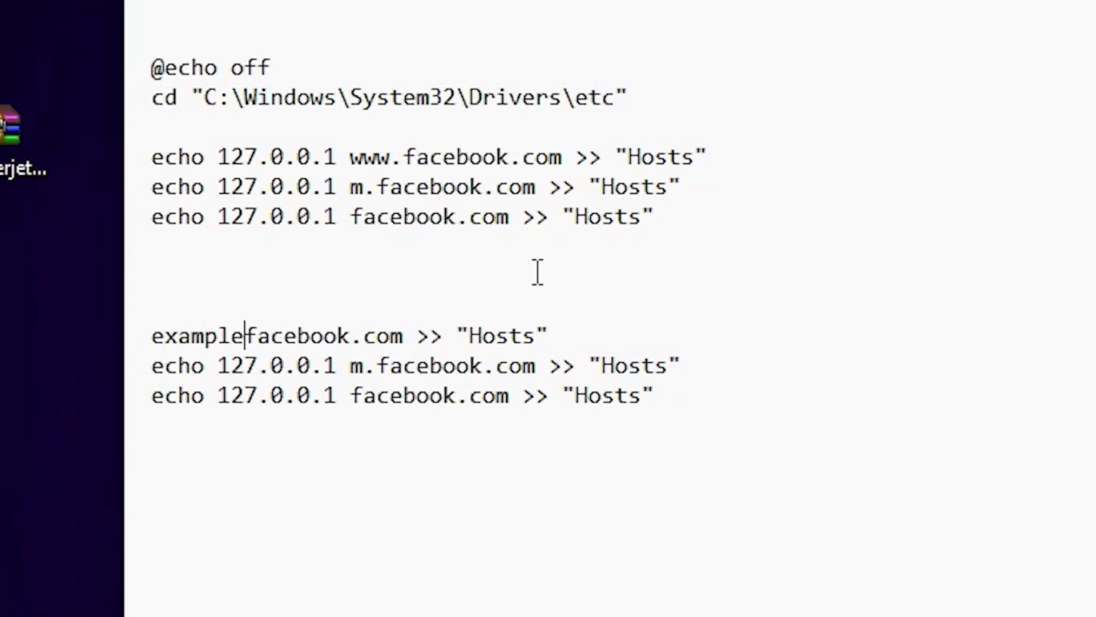
{"action": "key", "text": "ctrl+z"}
{"action": "double_click", "coordinate": [458, 335]}
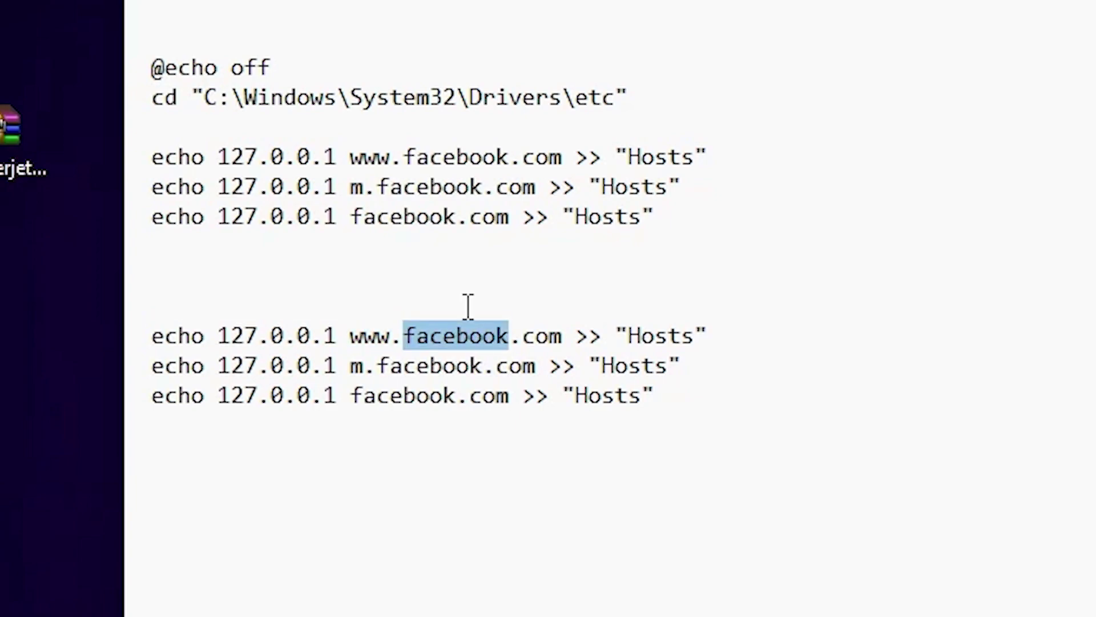
{"action": "type", "text": "example"}
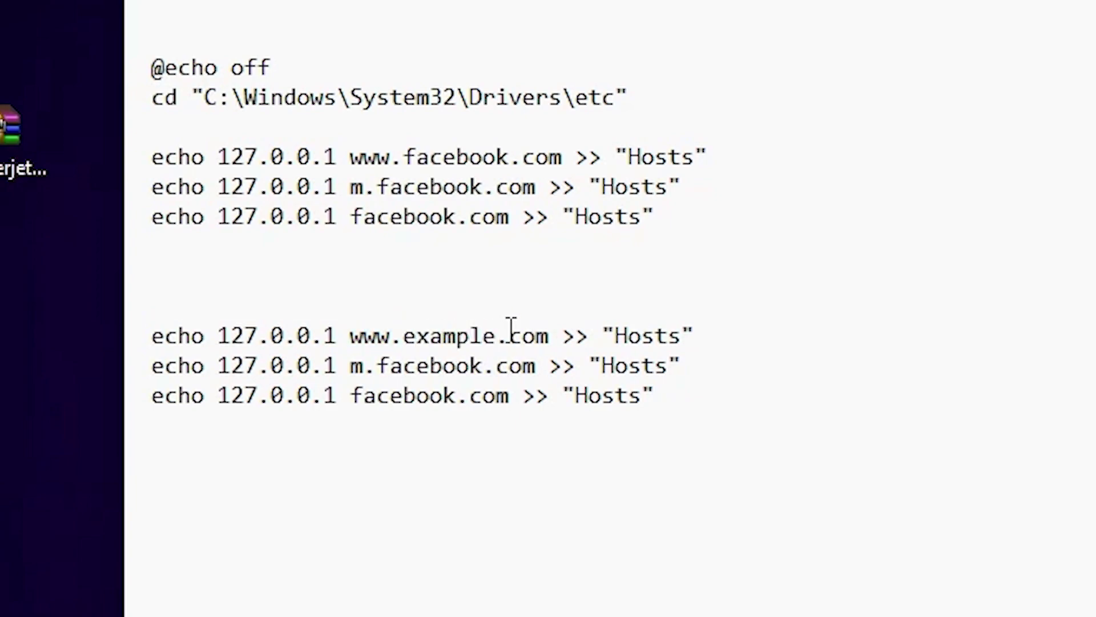
{"action": "double_click", "coordinate": [478, 335]}
{"action": "key", "text": "ctrl+c"}
{"action": "double_click", "coordinate": [419, 394]}
{"action": "key", "text": "ctrl+v"}
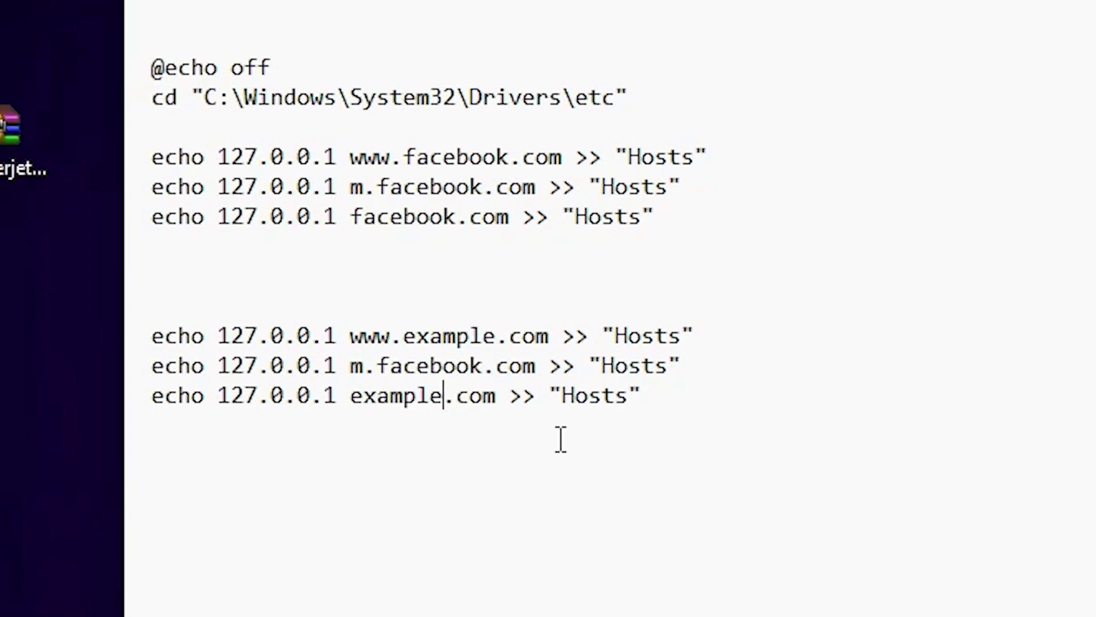
- Delete the copied m.facebook.com line and the two example lines, leaving the original script
{"action": "left_click", "coordinate": [731, 353]}
{"action": "left_click", "coordinate": [100, 362], "text": "shift"}
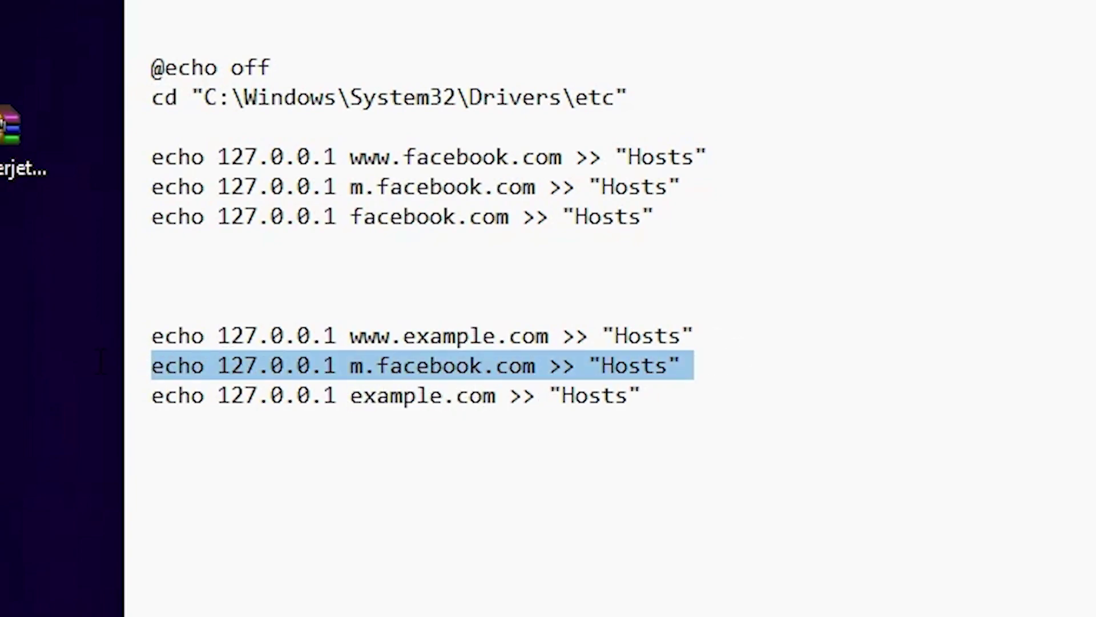
{"action": "key", "text": "BackSpace"}
{"action": "key", "text": "BackSpace"}
{"action": "left_click_drag", "start_coordinate": [716, 375], "coordinate": [127, 345]}
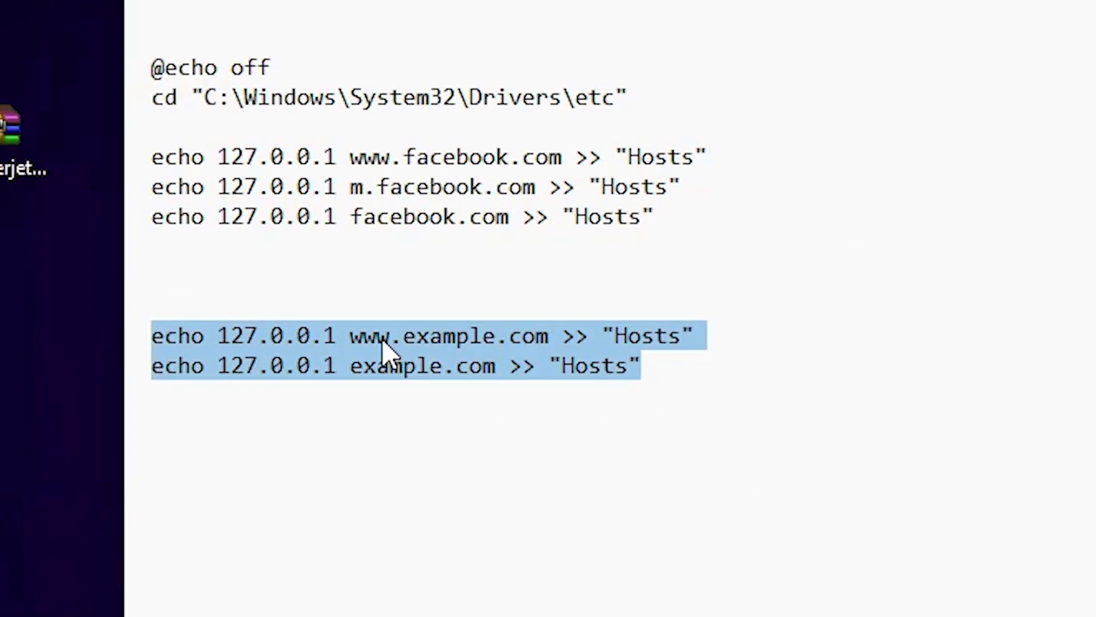
{"action": "key", "text": "BackSpace"}
{"action": "key", "text": "BackSpace"}
{"action": "key", "text": "BackSpace"}
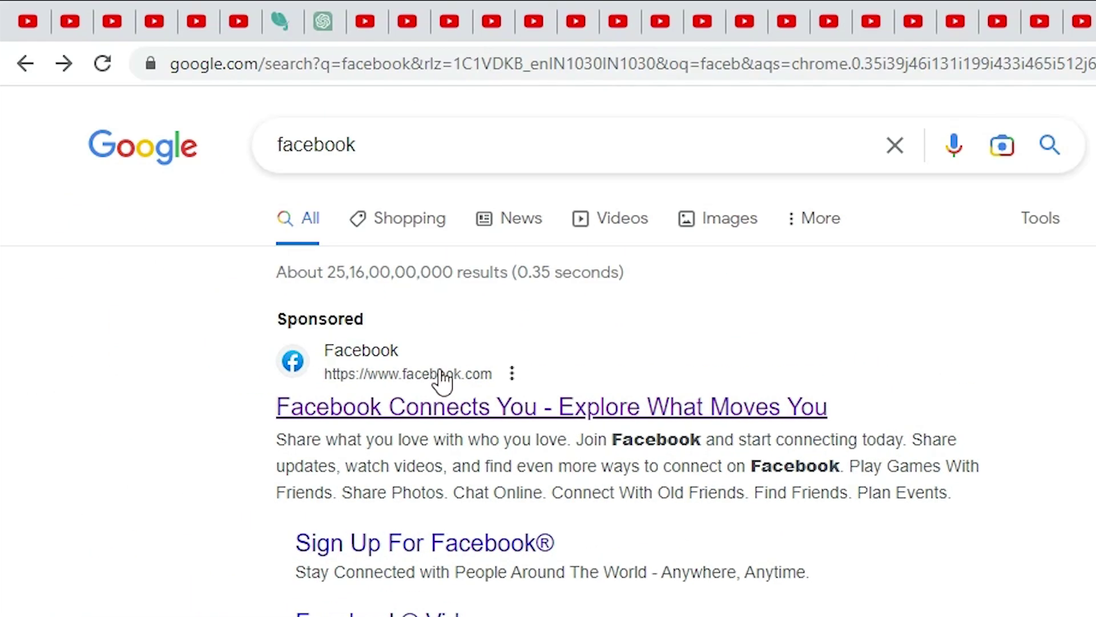
- Open the Facebook ad link in a new tab, then close it and minimize Chrome
{"action": "right_click", "coordinate": [436, 412]}
{"action": "left_click", "coordinate": [526, 426]}
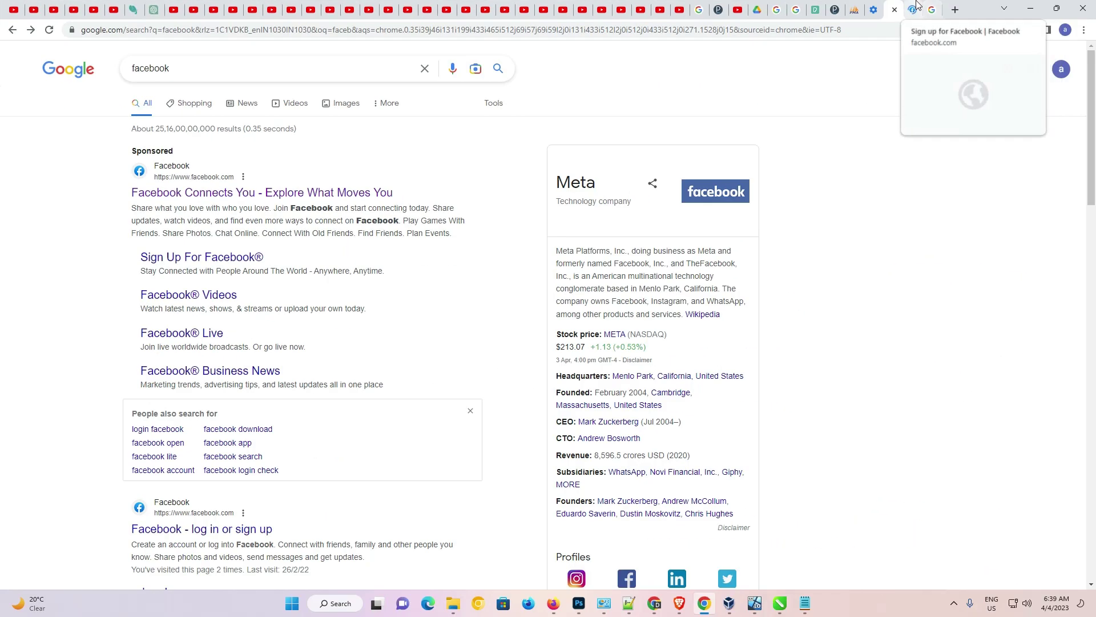
{"action": "left_click", "coordinate": [916, 6]}
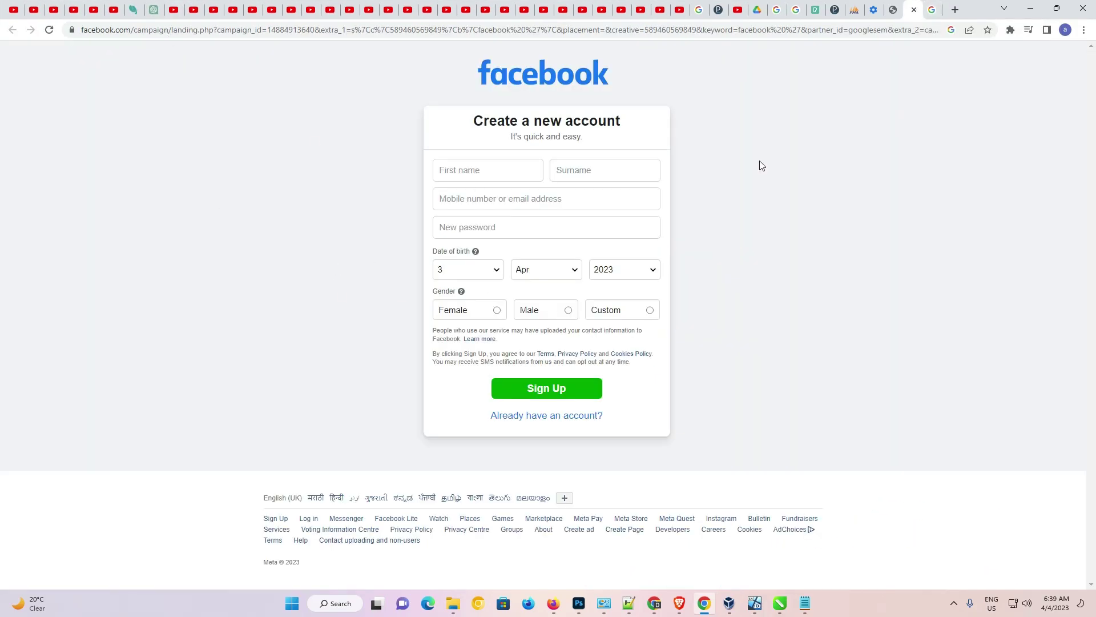
{"action": "left_click", "coordinate": [914, 9]}
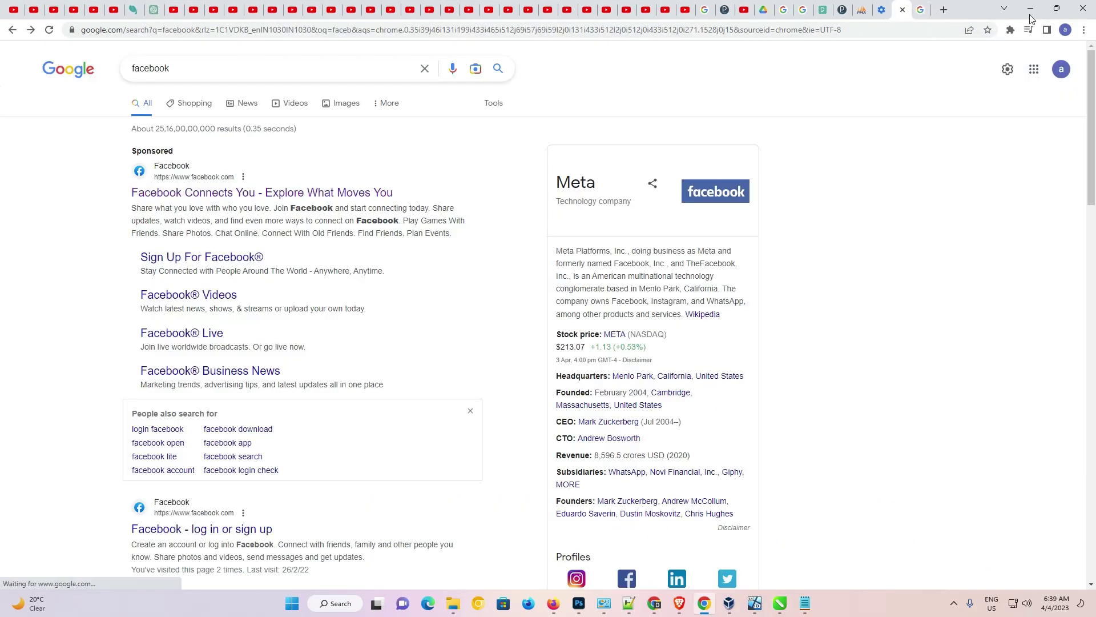
{"action": "left_click", "coordinate": [1030, 9]}
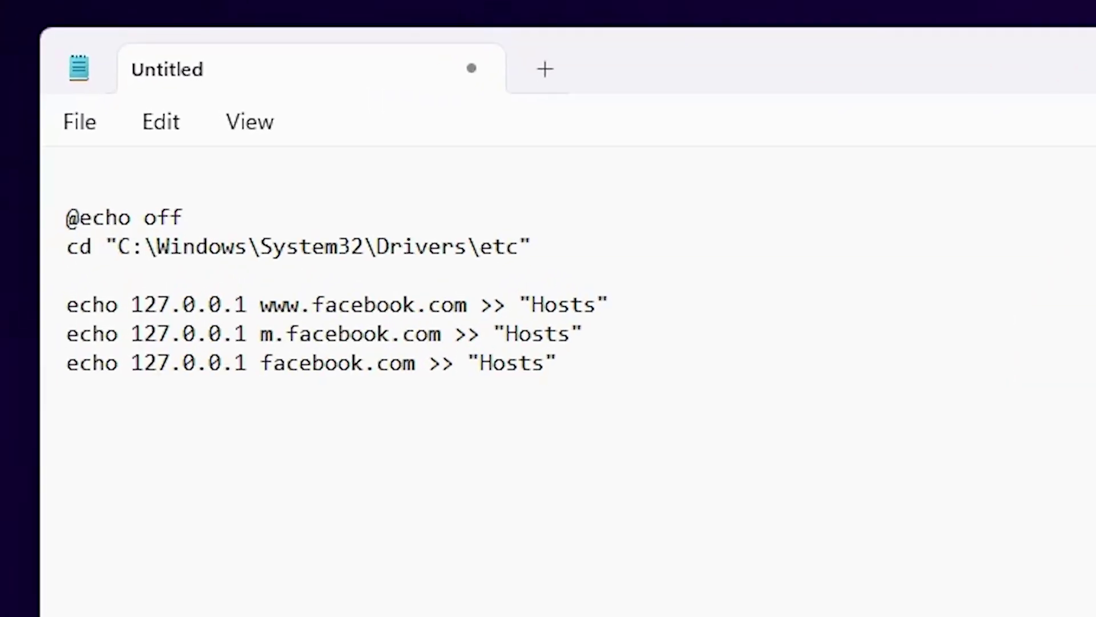
- Save the script to the Desktop as 'website blocker.bat' using Save As
{"action": "left_click", "coordinate": [69, 130]}
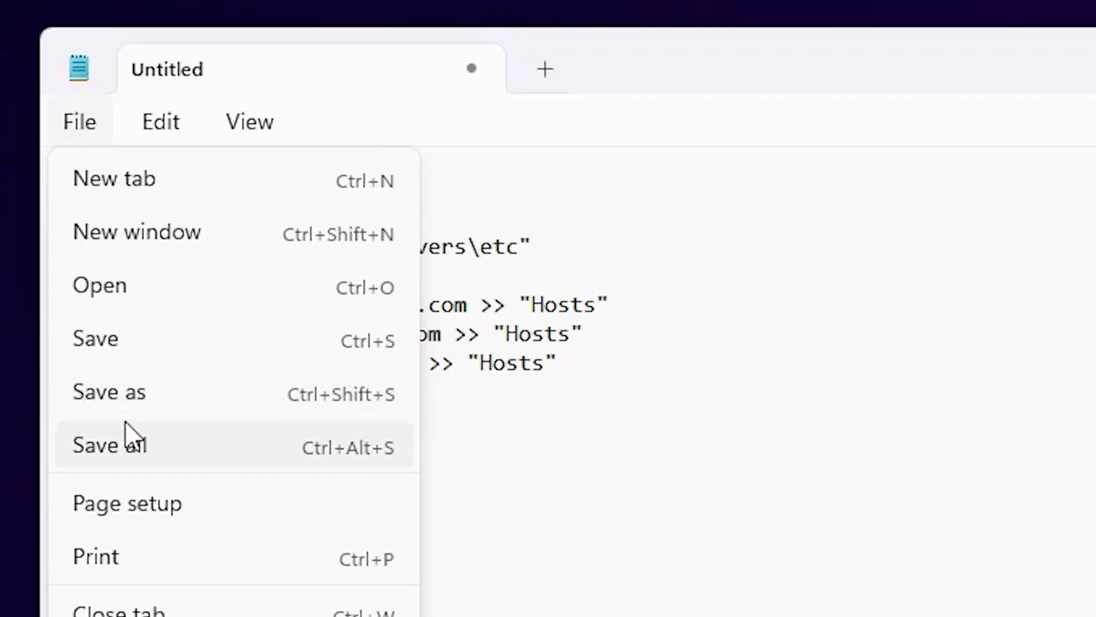
{"action": "left_click", "coordinate": [116, 403]}
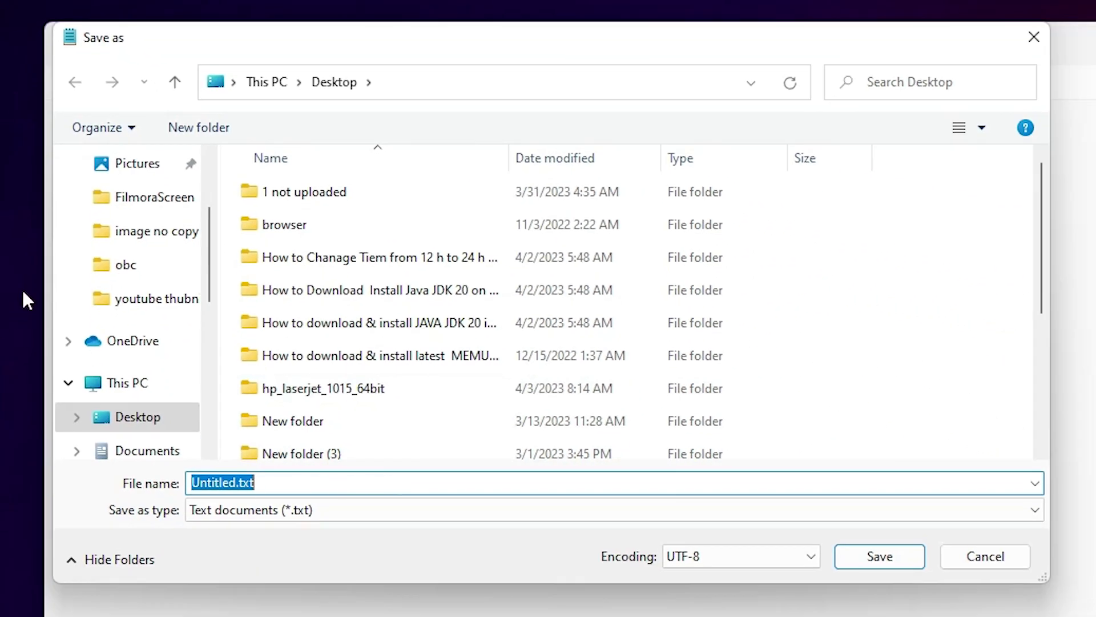
{"action": "left_click", "coordinate": [422, 598]}
{"action": "left_click", "coordinate": [345, 489]}
{"action": "type", "text": "website blocker"}
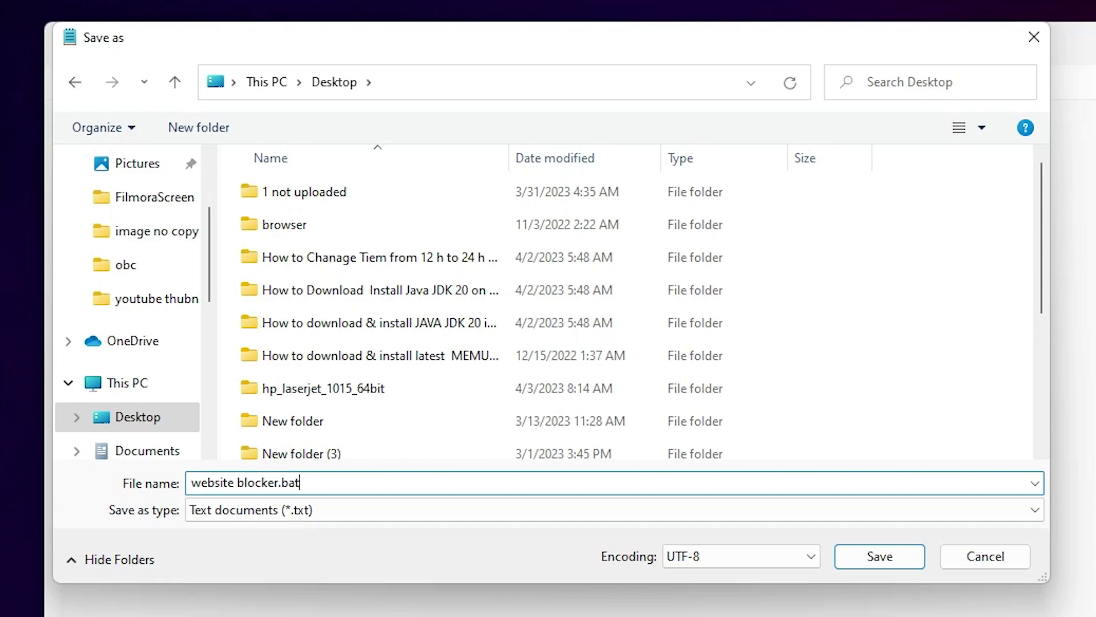
{"action": "left_click", "coordinate": [906, 561]}
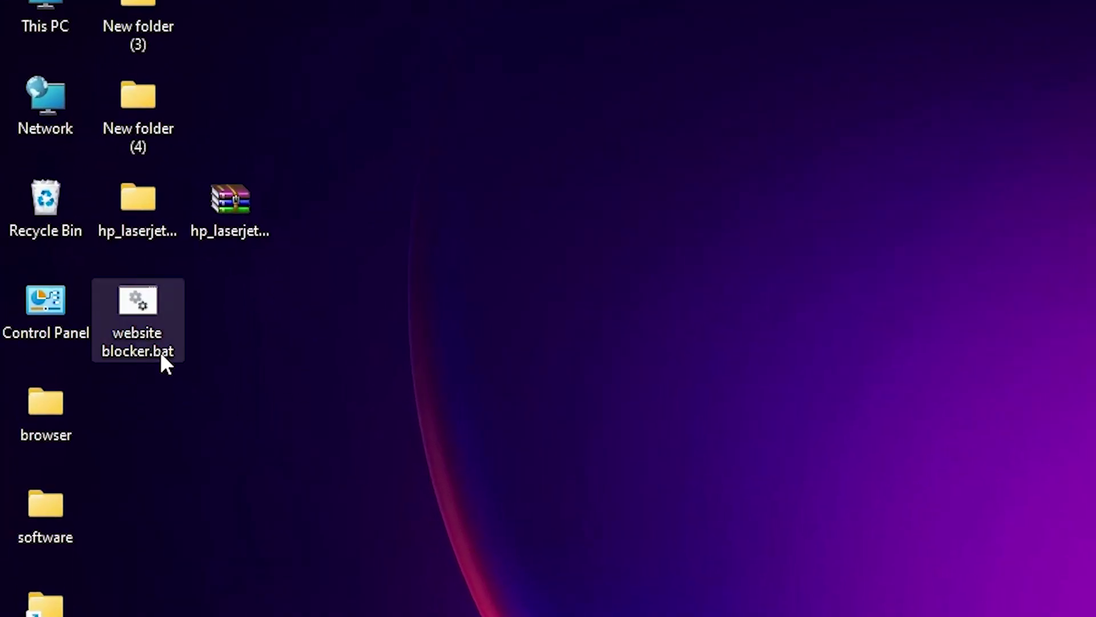
- Run website blocker.bat from the desktop as administrator
{"action": "right_click", "coordinate": [153, 334]}
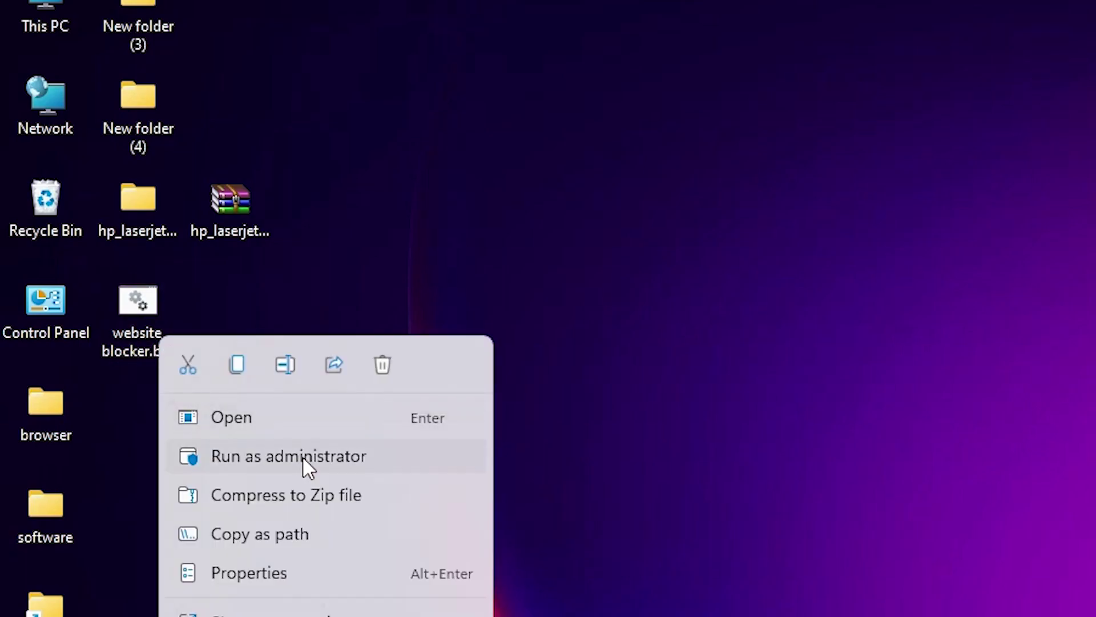
{"action": "left_click", "coordinate": [305, 455]}
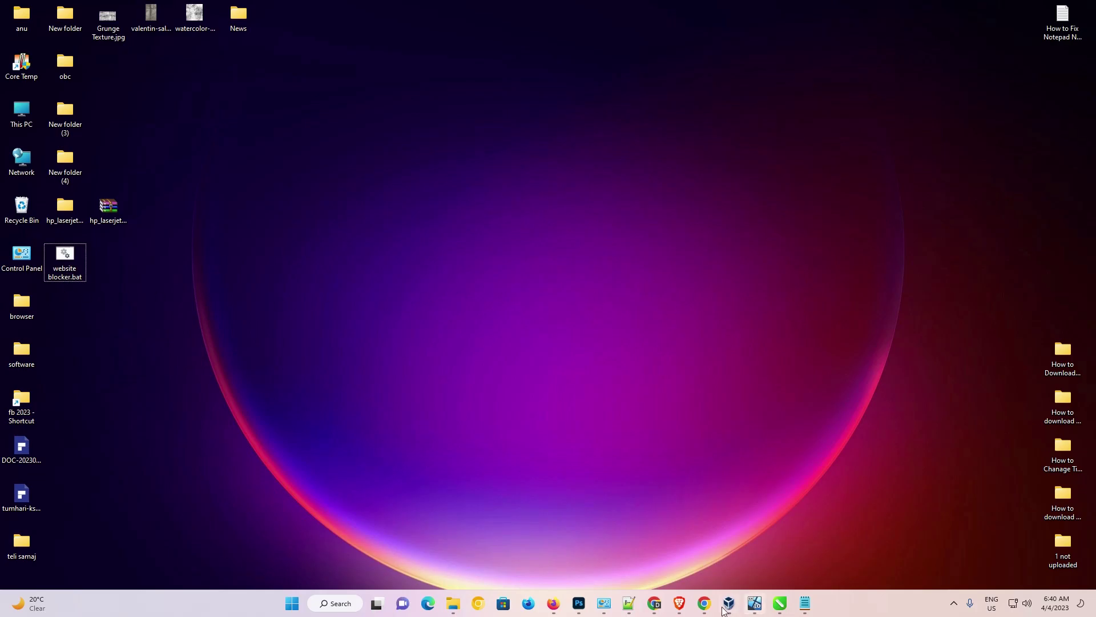
- Open the sponsored Facebook result in a new tab, confirm it refuses to connect, then close it
{"action": "left_click", "coordinate": [704, 604]}
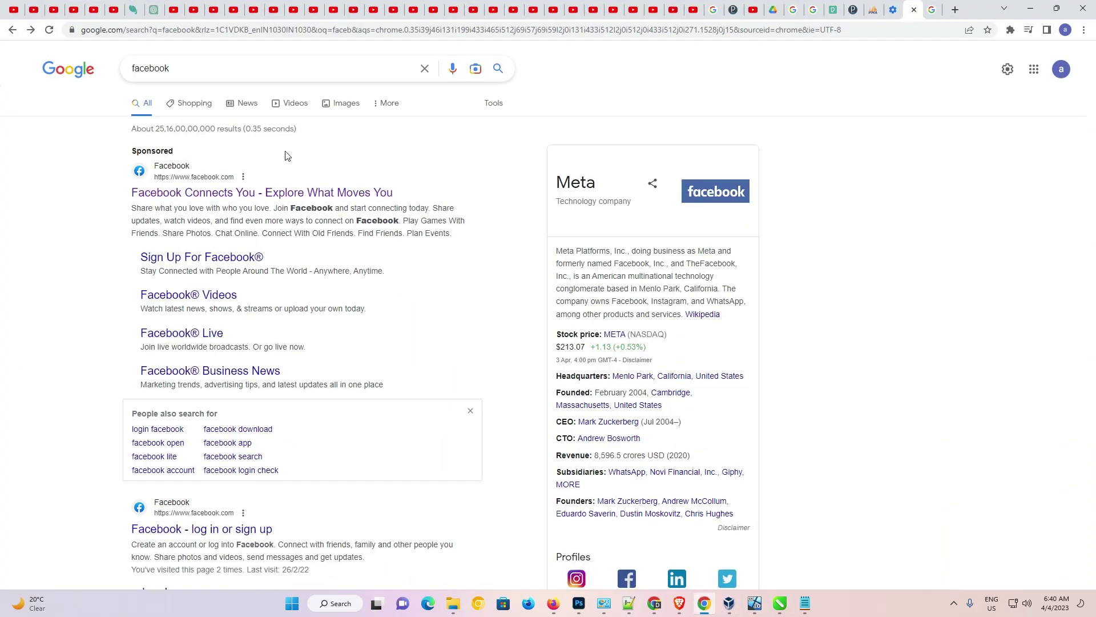
{"action": "right_click", "coordinate": [203, 199]}
{"action": "left_click", "coordinate": [240, 210]}
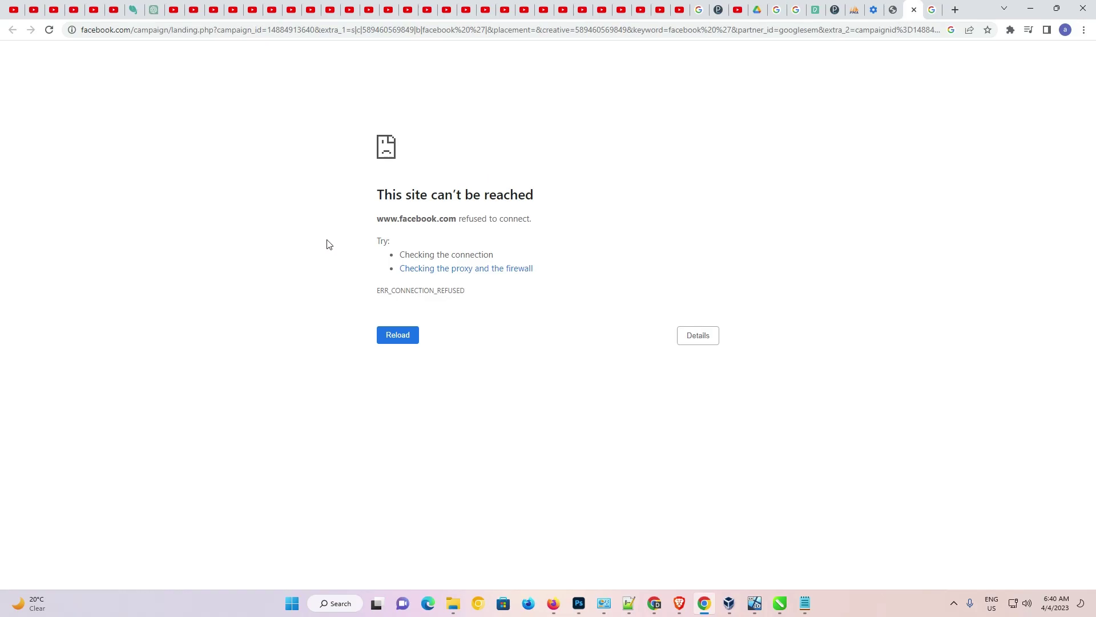
{"action": "left_click", "coordinate": [913, 10]}
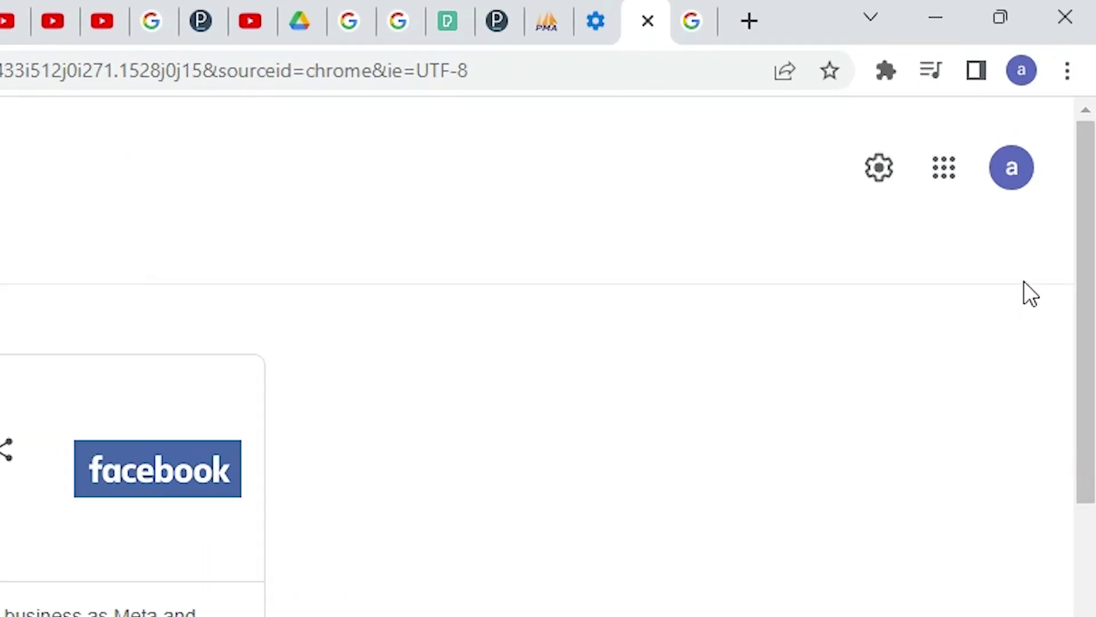
- Set Clear browsing data's Advanced time range to All time, review the list, and cancel
{"action": "left_click", "coordinate": [1067, 71]}
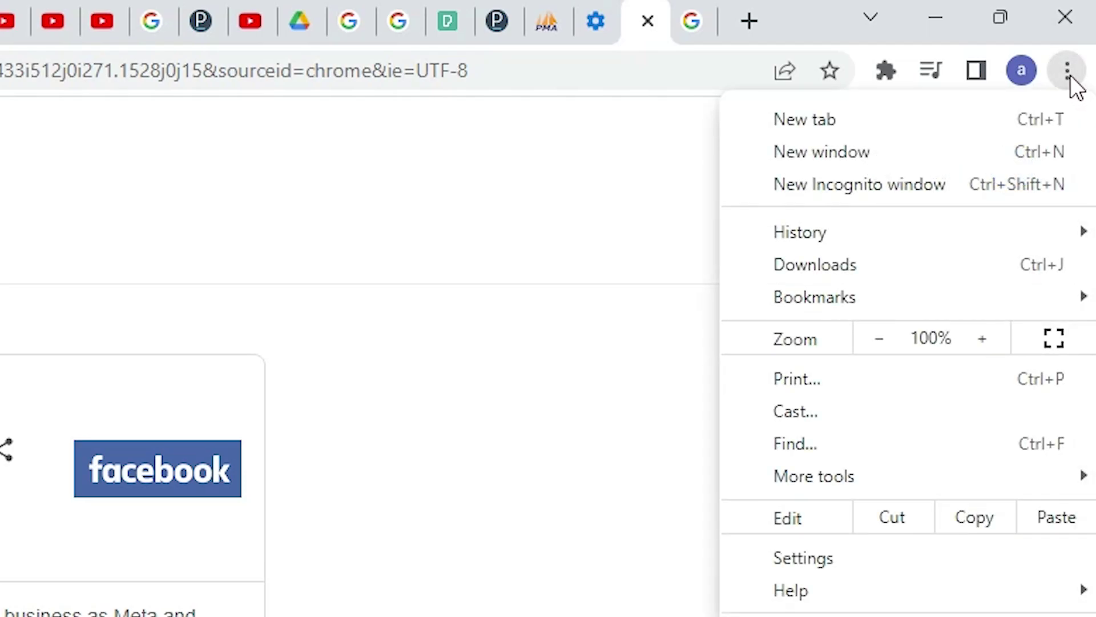
{"action": "mouse_move", "coordinate": [835, 477]}
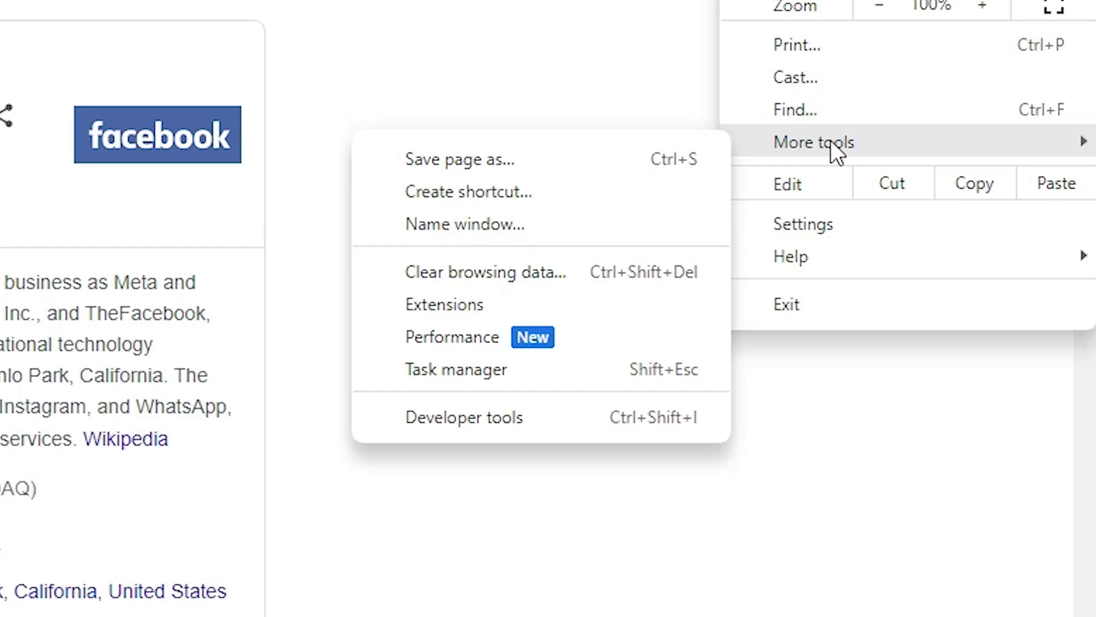
{"action": "left_click", "coordinate": [558, 272]}
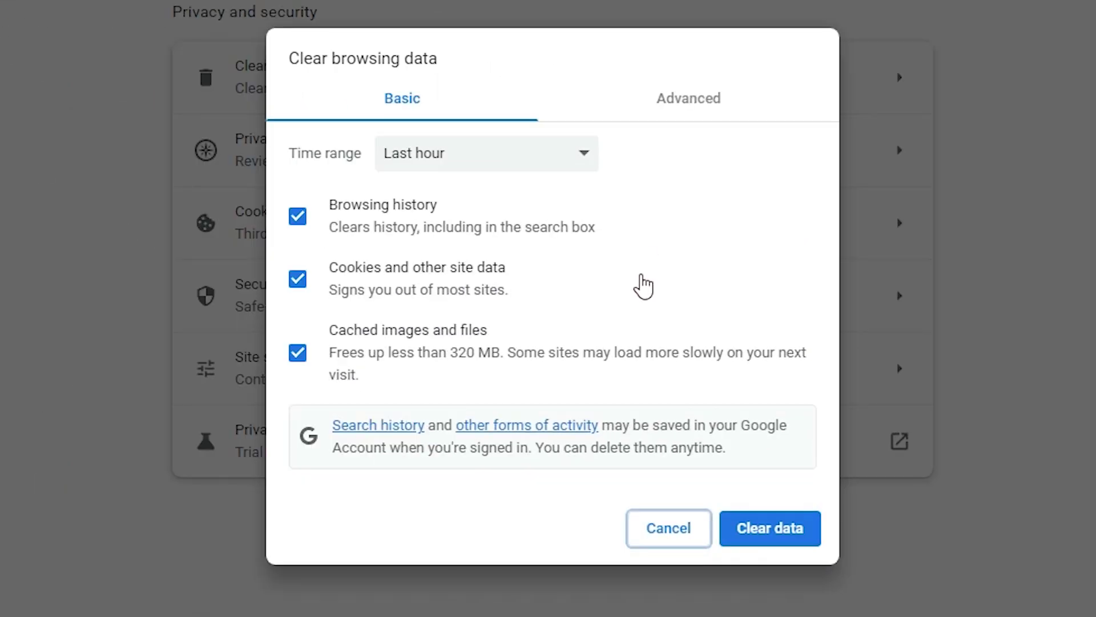
{"action": "left_click", "coordinate": [544, 164]}
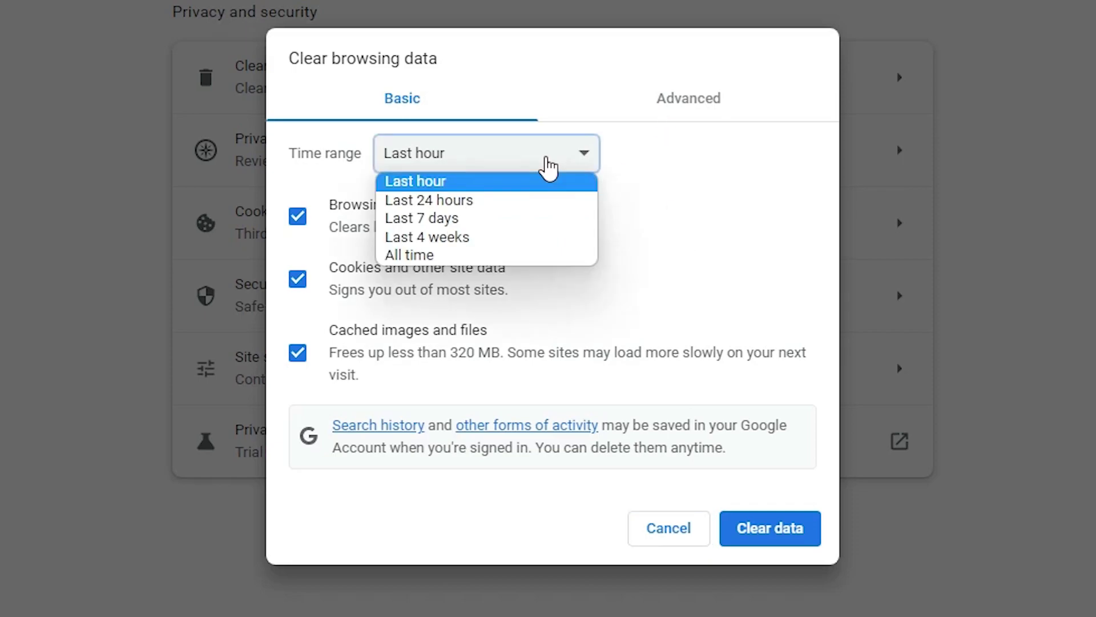
{"action": "left_click", "coordinate": [708, 109]}
{"action": "left_click", "coordinate": [522, 163]}
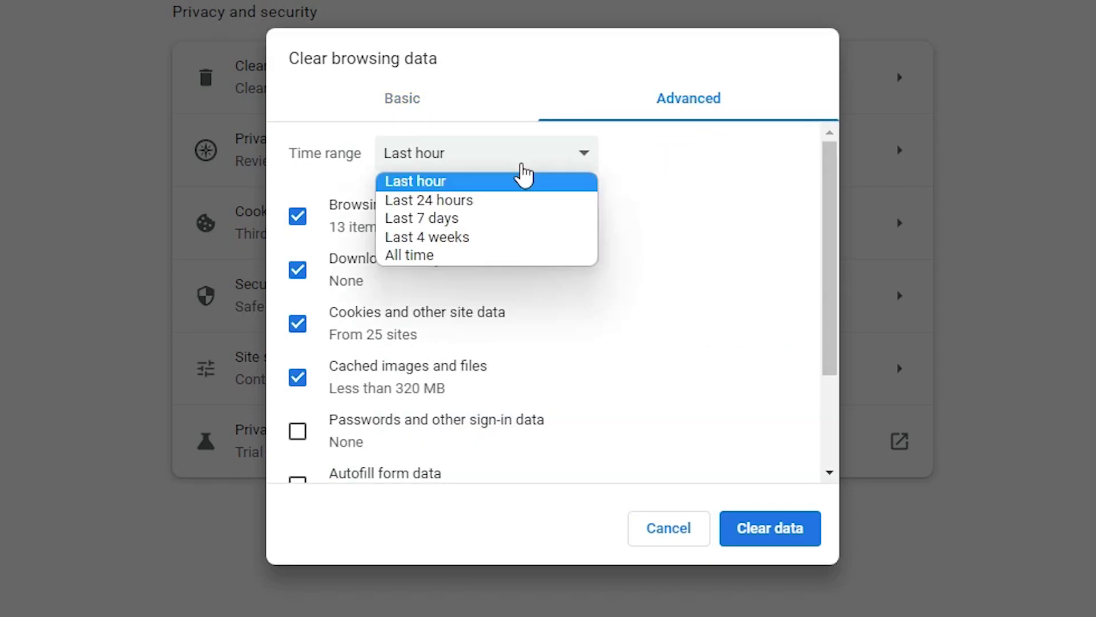
{"action": "left_click", "coordinate": [448, 257]}
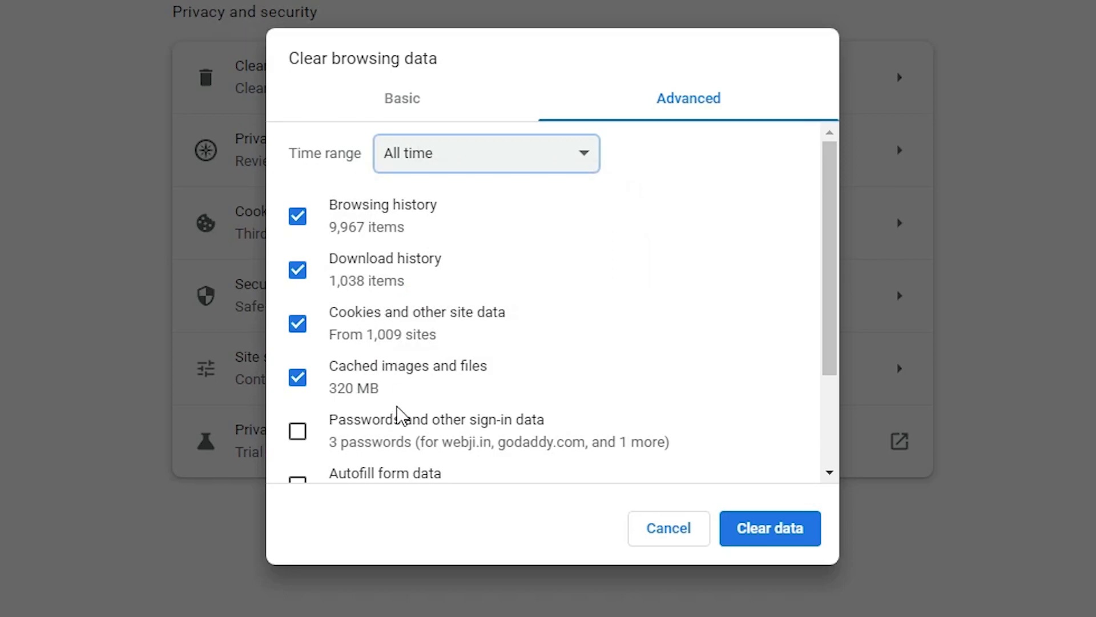
{"action": "scroll", "coordinate": [398, 434], "scroll_direction": "down", "scroll_amount": 3}
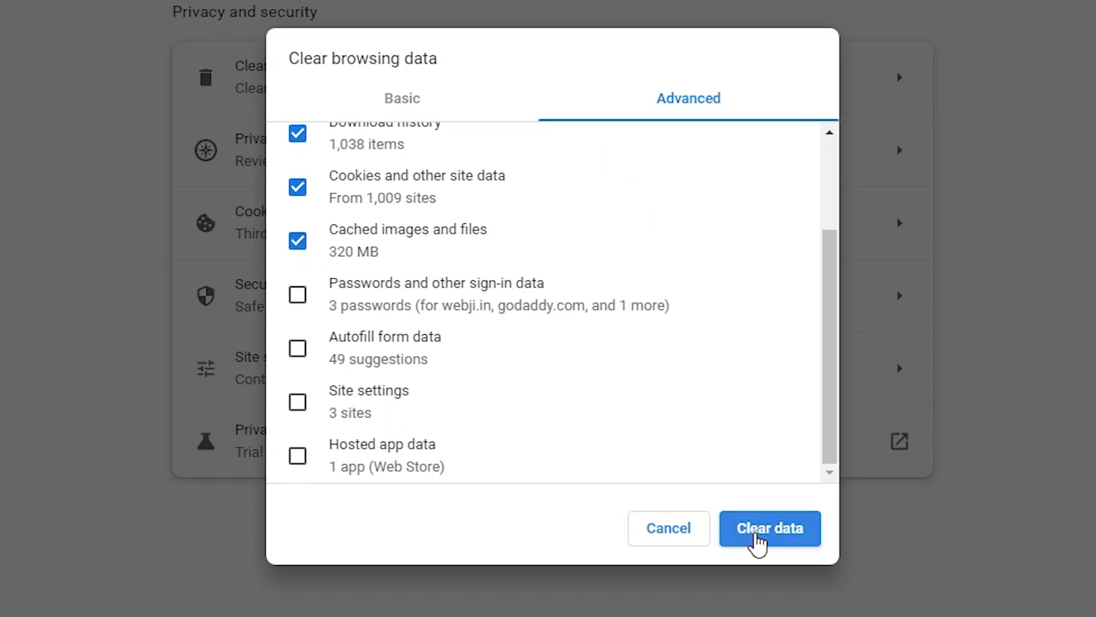
{"action": "left_click", "coordinate": [648, 528]}
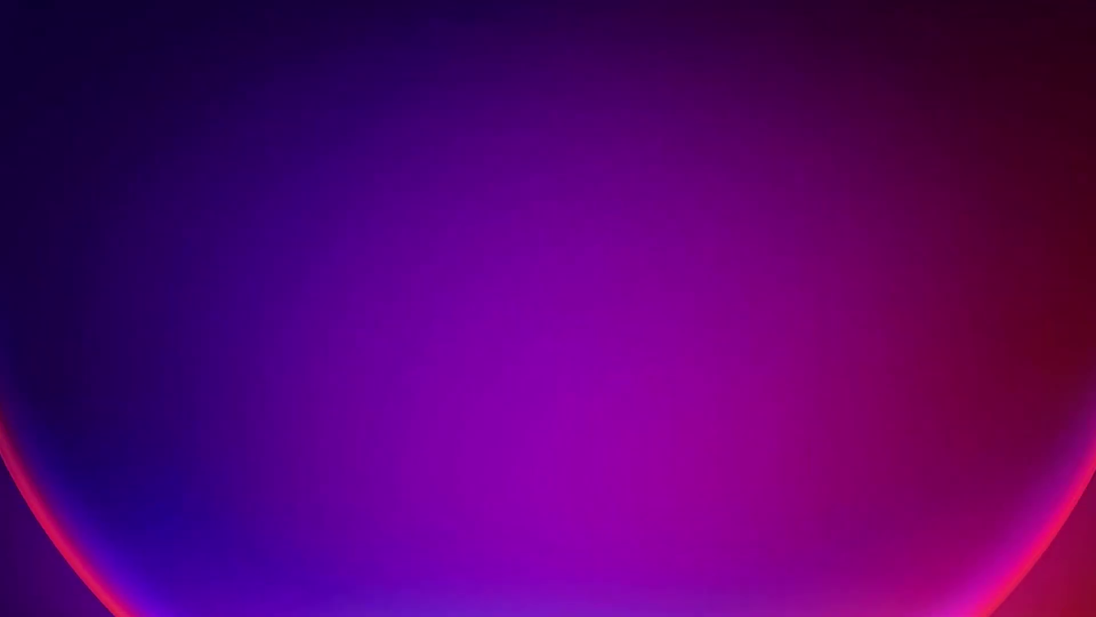